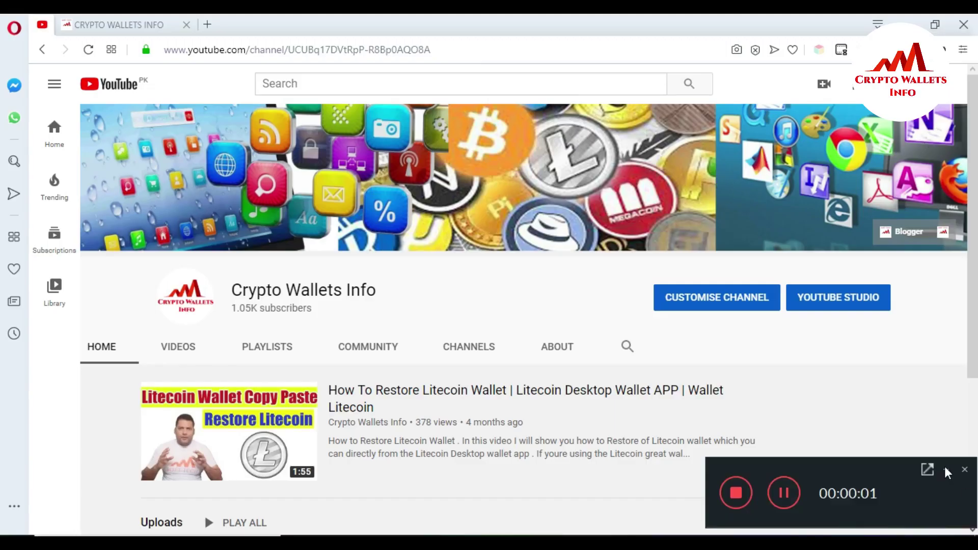
Switch Opera to the Crypto Wallets Info website tab
click(946, 467)
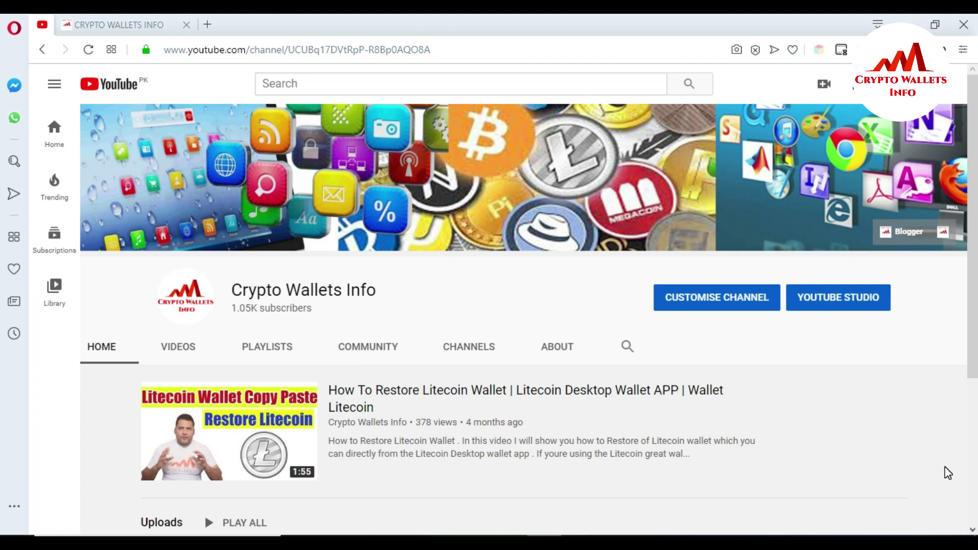
click(97, 24)
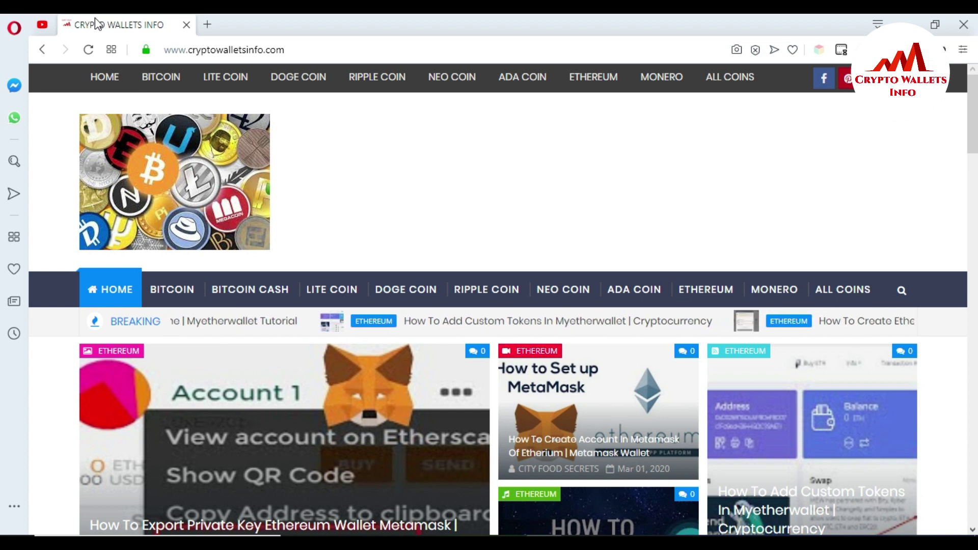
In a new tab, go to google.com and search for 'etherscan'
click(208, 25)
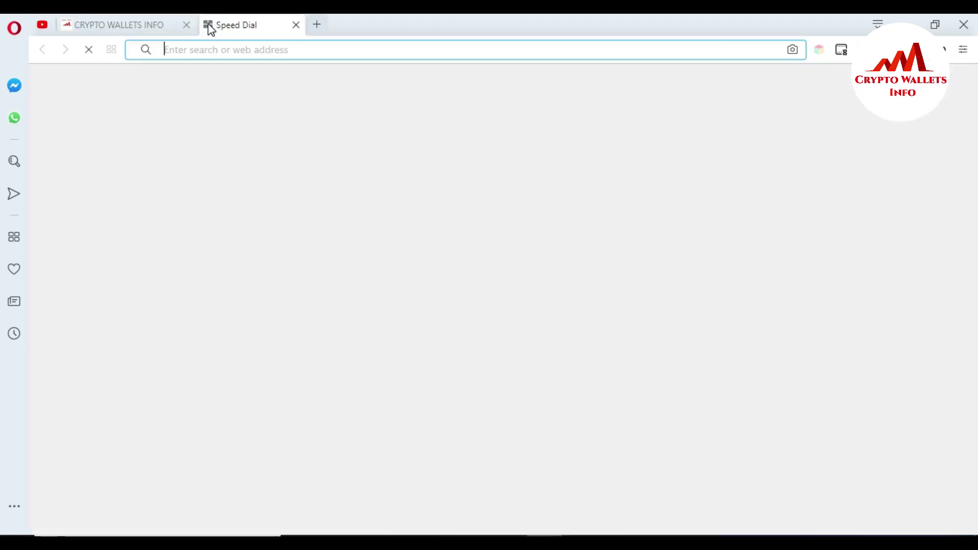
text(google.com)
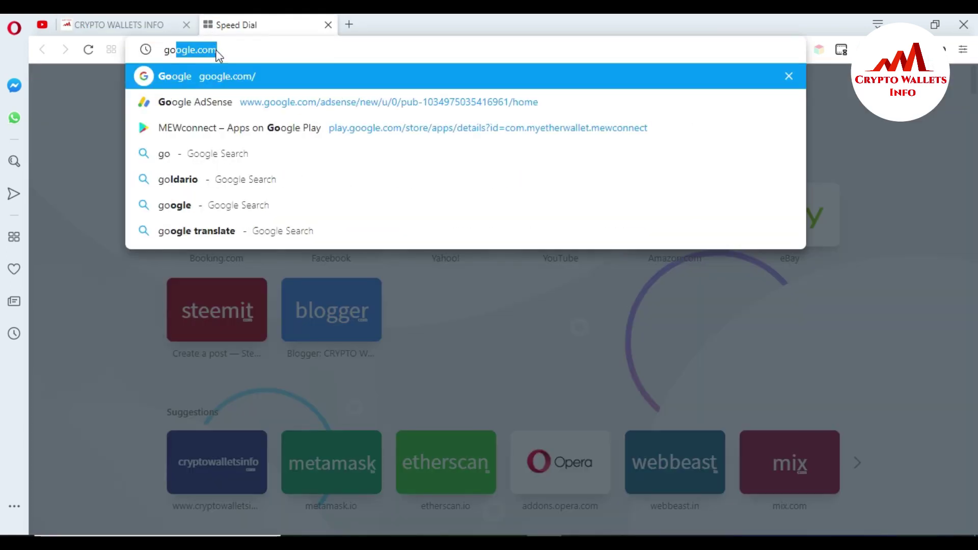
key(Return)
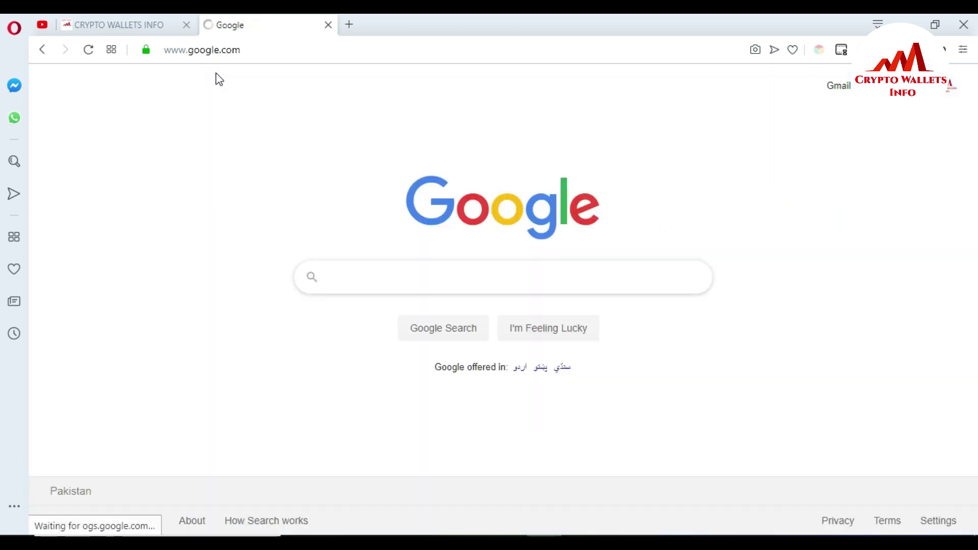
text(eth)
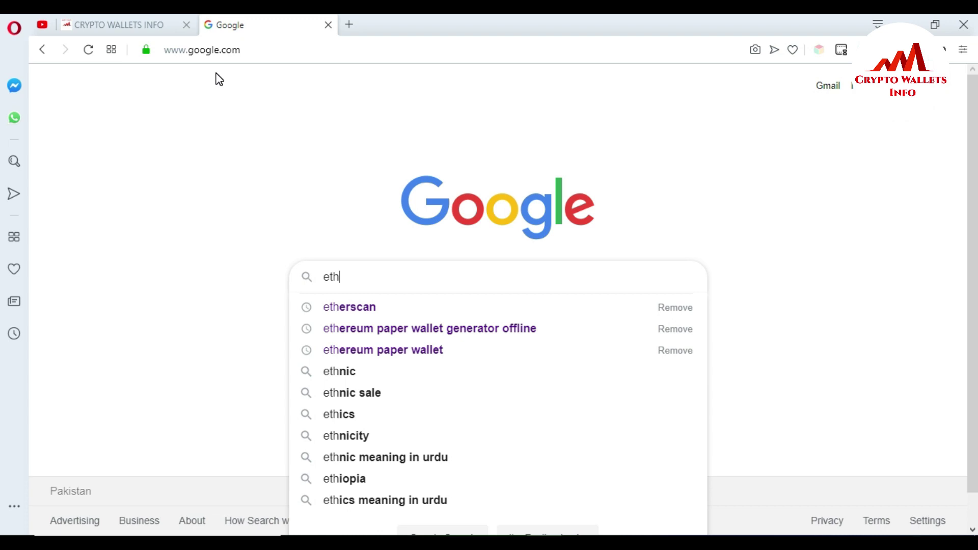
key(Down)
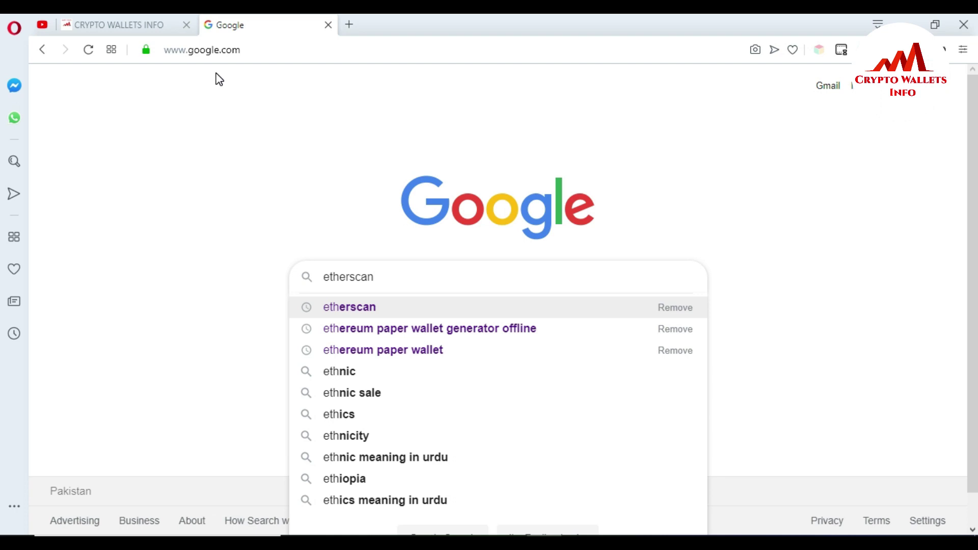
key(Return)
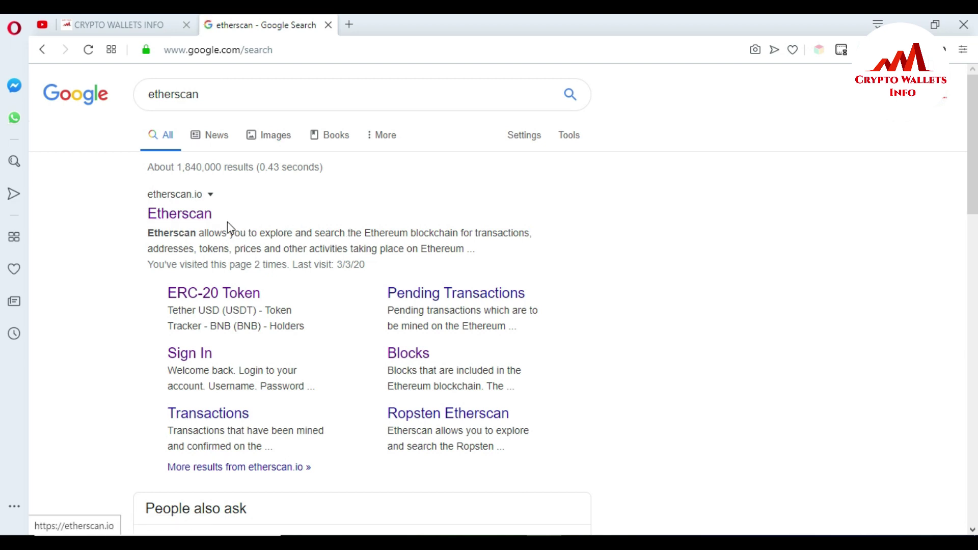
Open etherscan.io from the results and go to its Sign In page
click(169, 223)
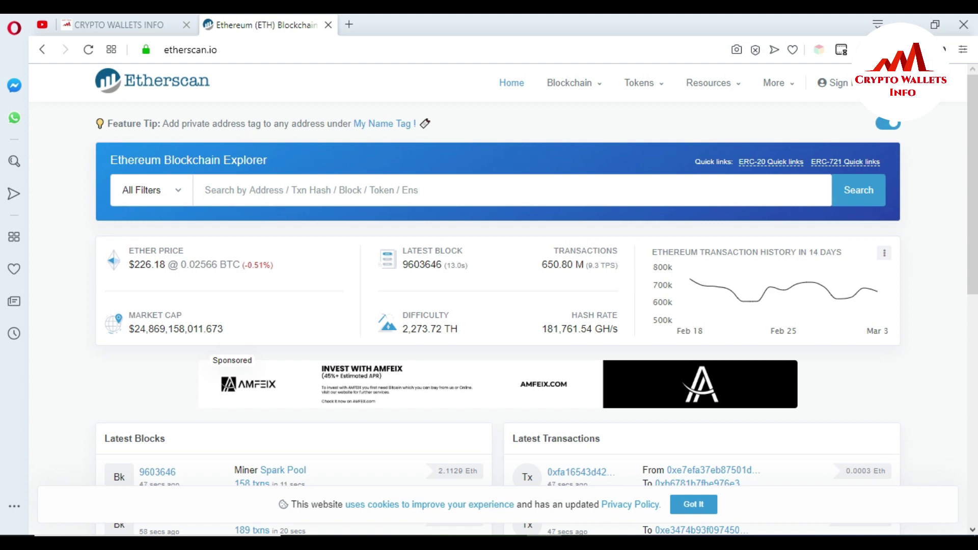
click(834, 88)
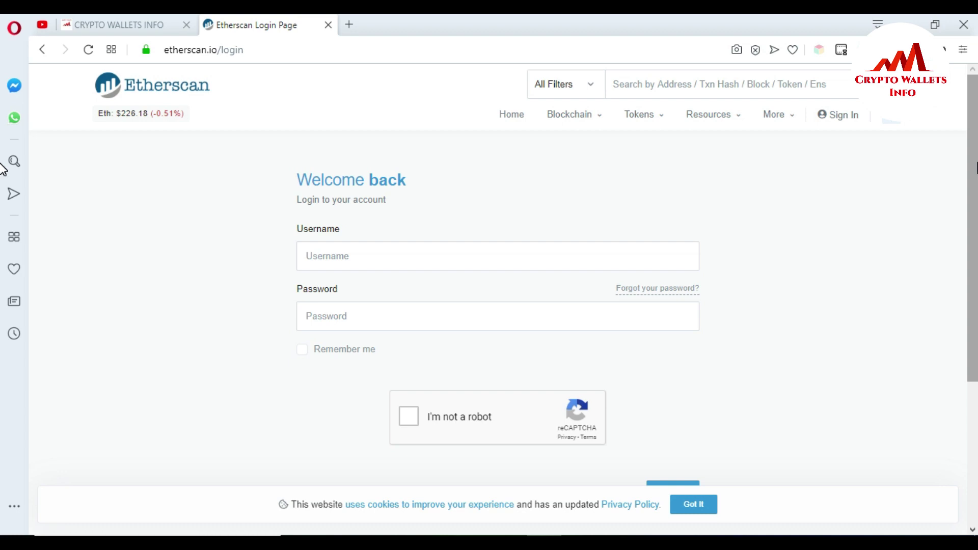
Follow 'Click to sign up' to reach the etherscan.io/register form
scroll(2, 168, down, 3)
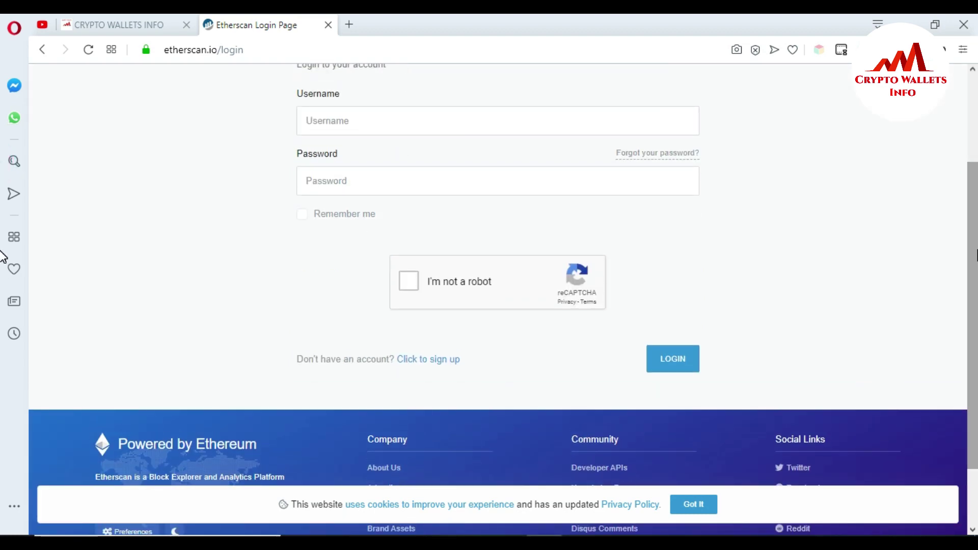
click(447, 361)
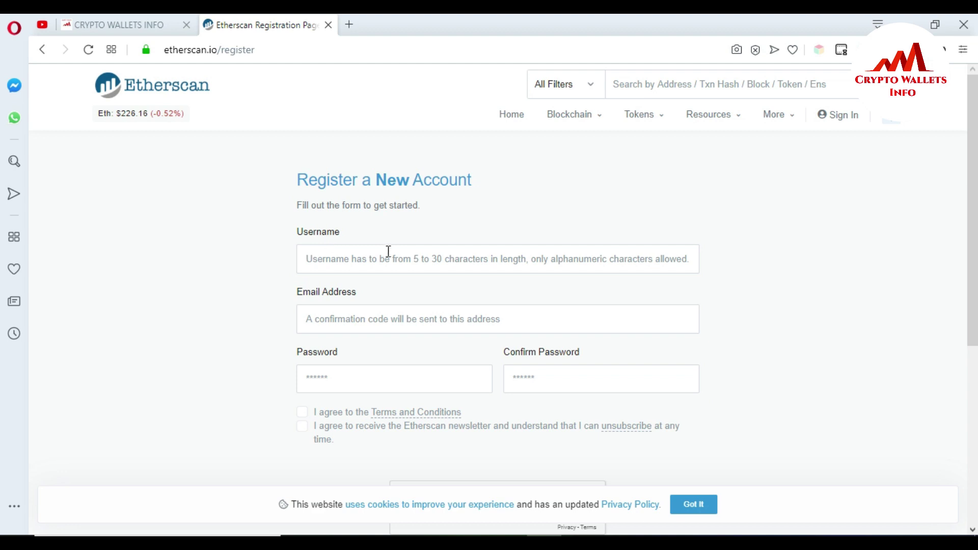
Enter the username, e-mail address, account password and matching confirmation password
click(408, 262)
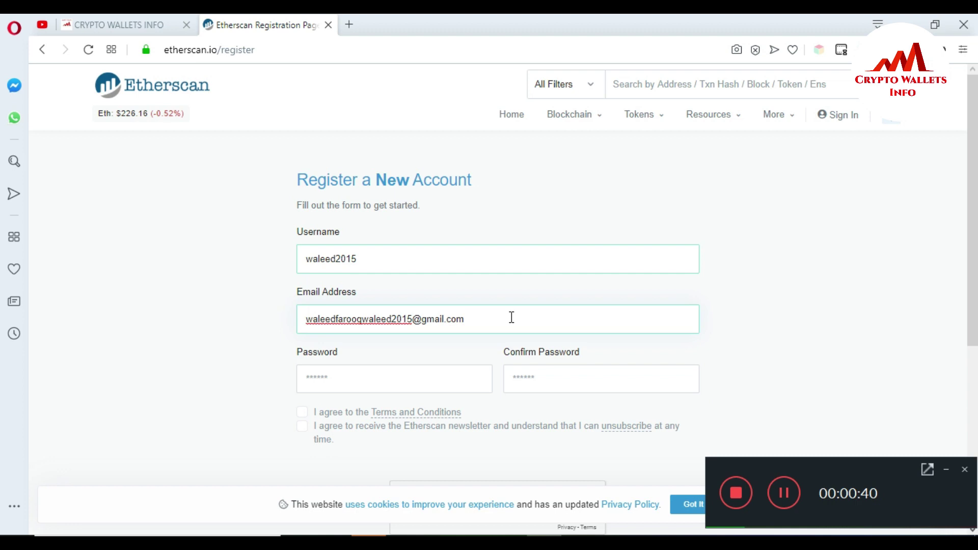
click(385, 381)
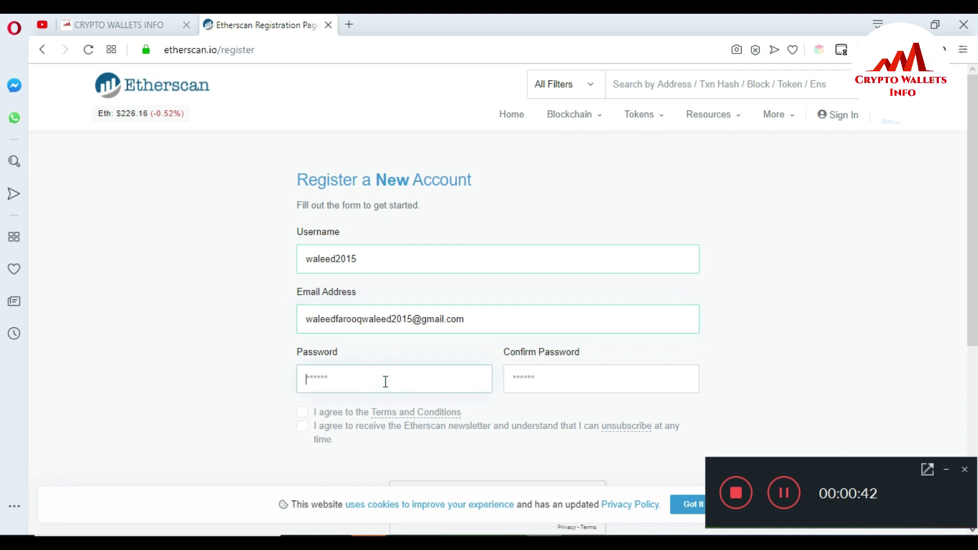
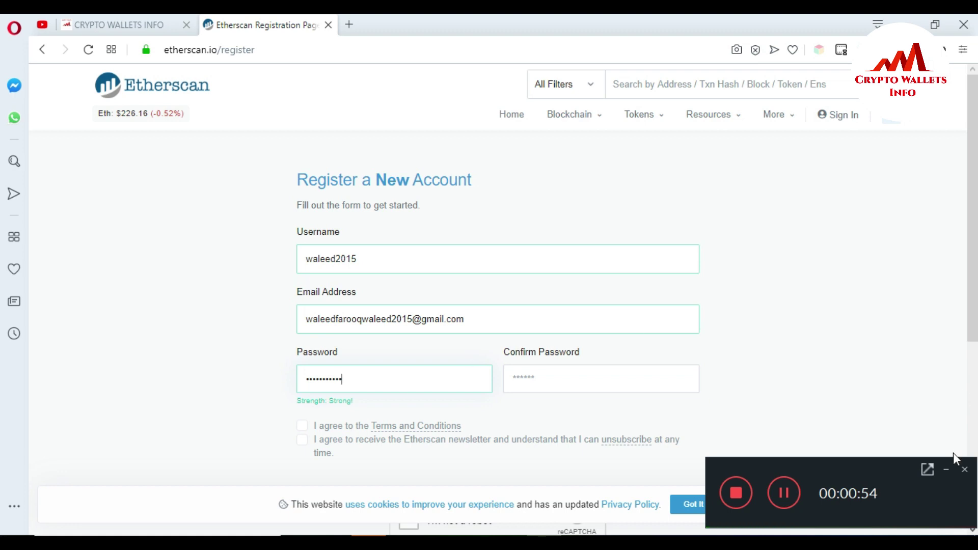
click(946, 469)
click(575, 378)
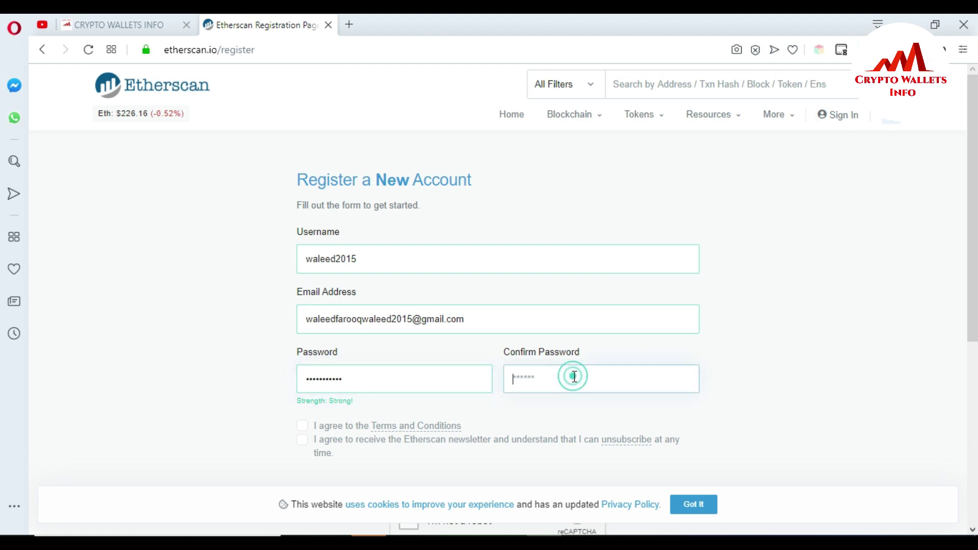
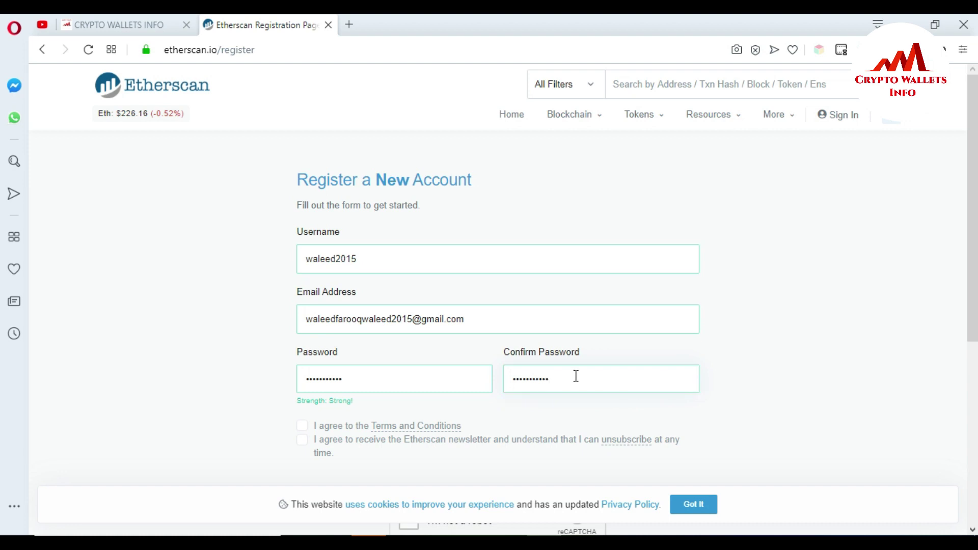
scroll(3, 284, down, 1)
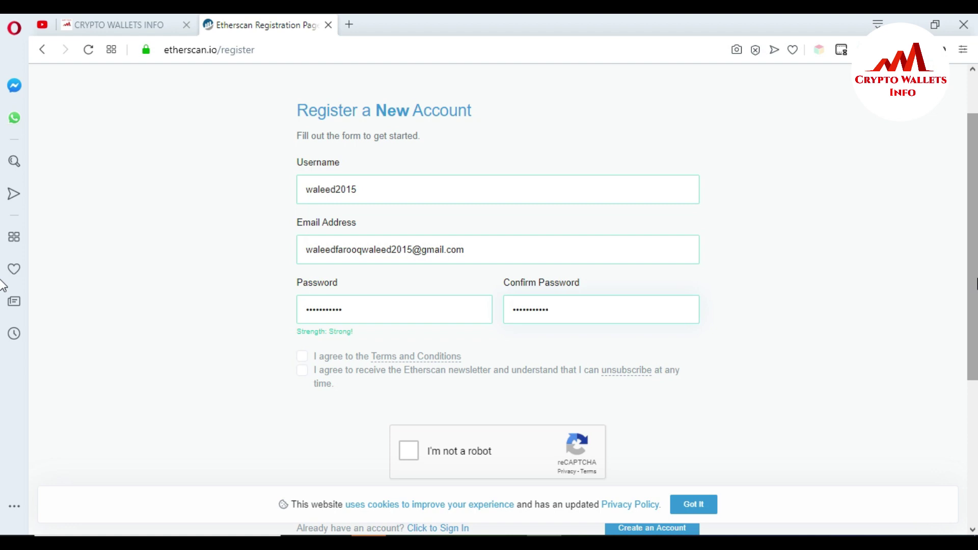
Tick the Terms and Conditions agreement and read the terms in a new tab
click(302, 358)
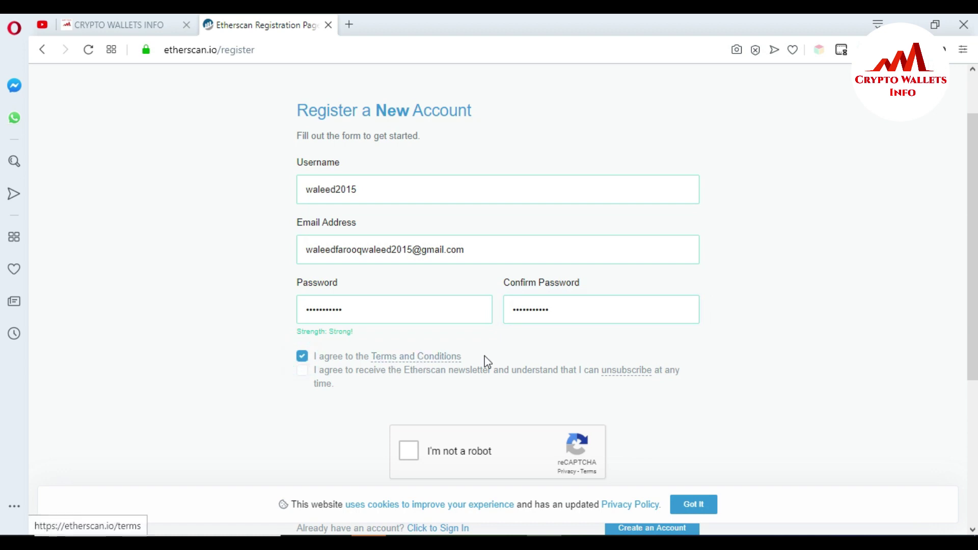
click(436, 362)
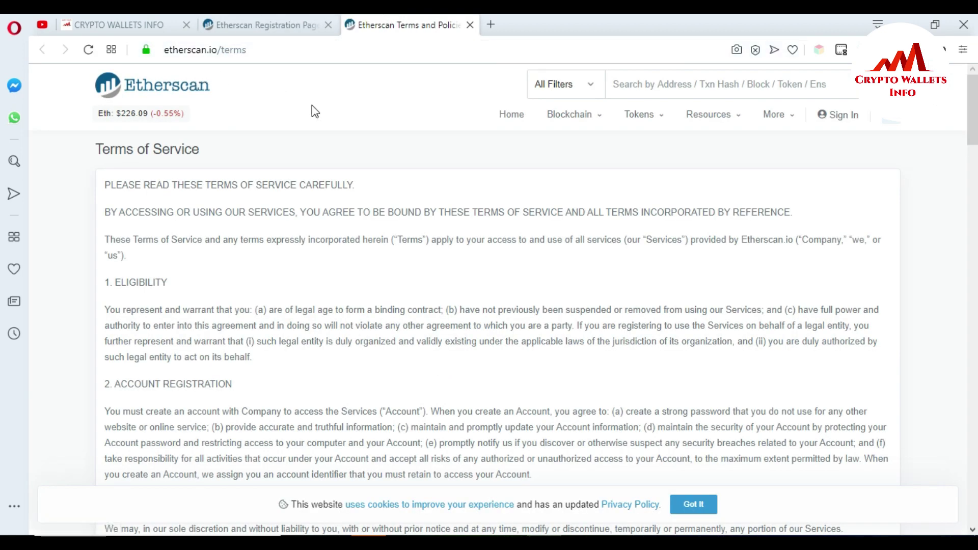
scroll(3, 113, down, 15)
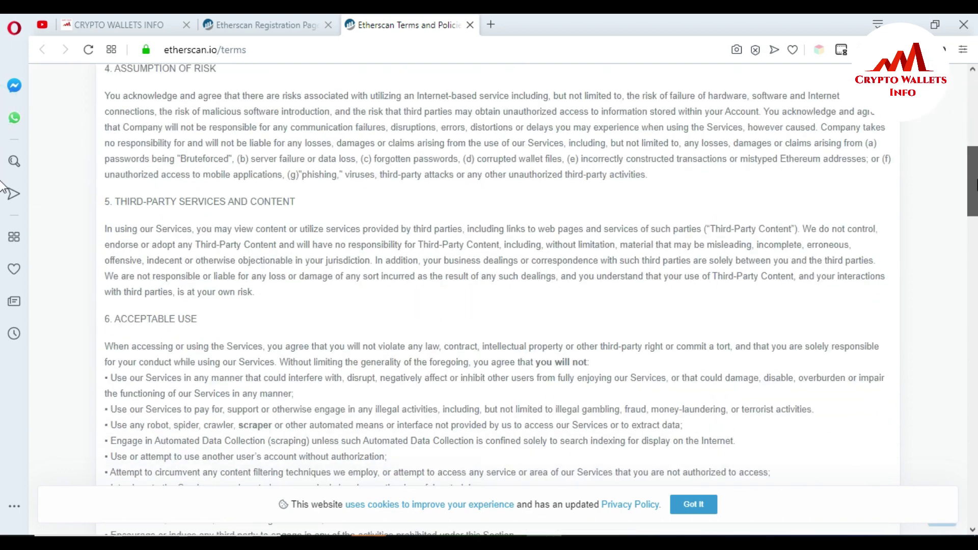
scroll(2, 252, down, 20)
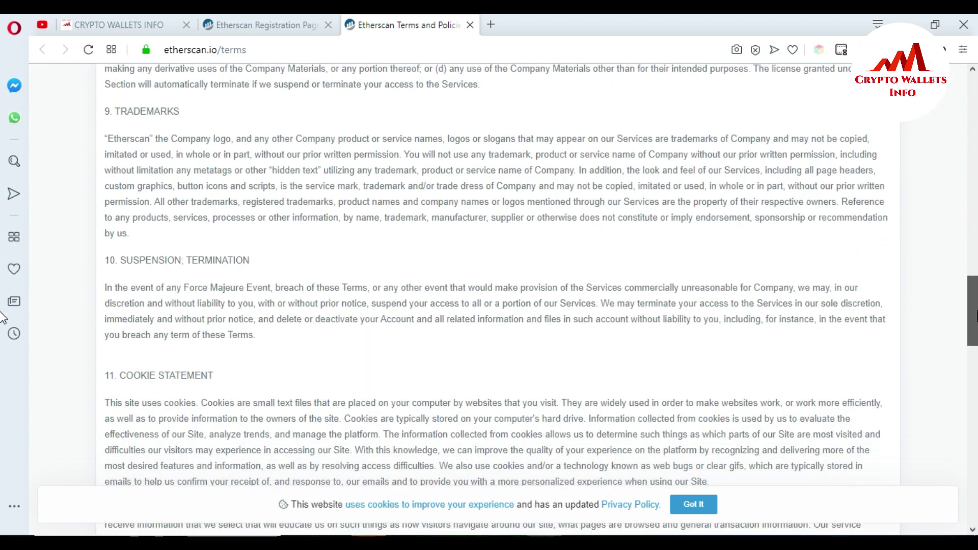
scroll(3, 400, down, 10)
key(Home)
Back on the registration form, pass the reCAPTCHA robot check
click(254, 17)
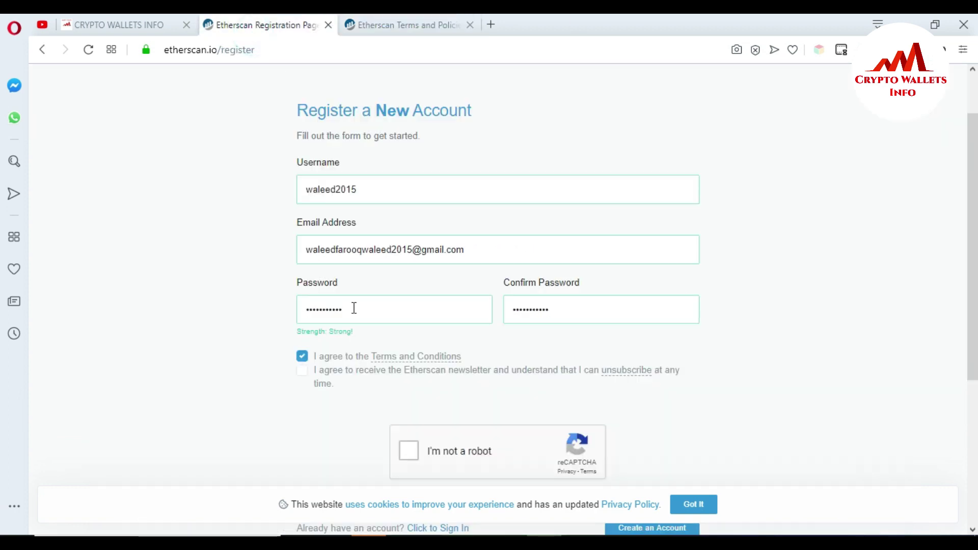
click(408, 453)
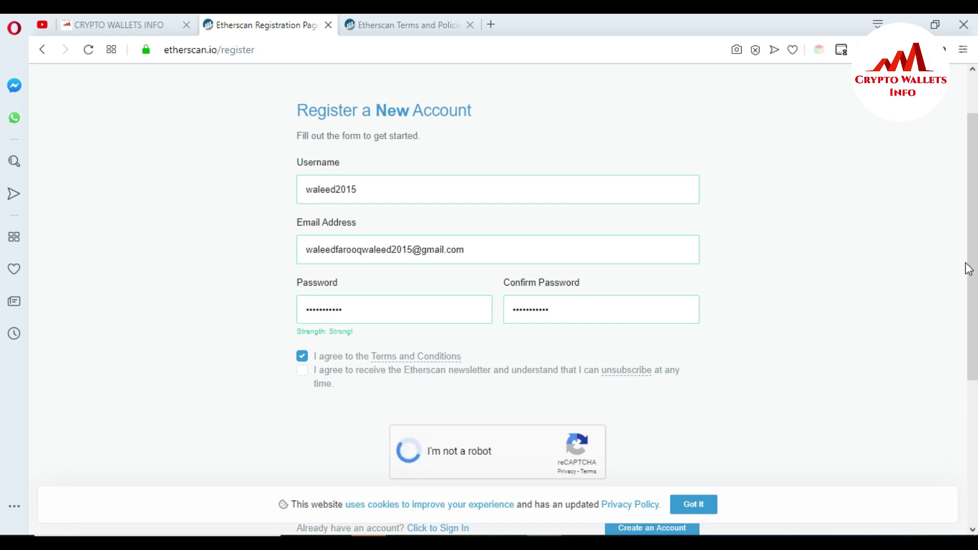
scroll(4, 305, down, 3)
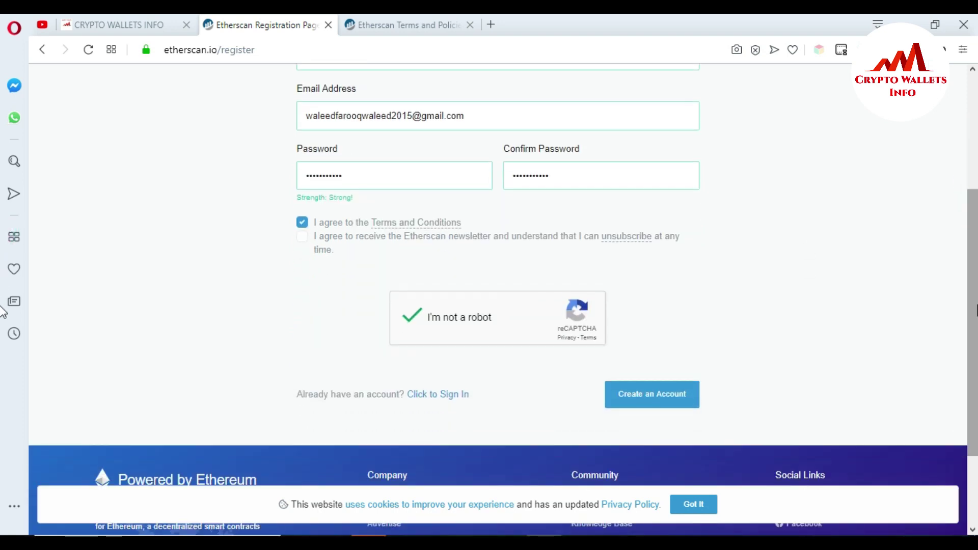
Submit with Create an Account and get the pending-email-verification success message
click(652, 399)
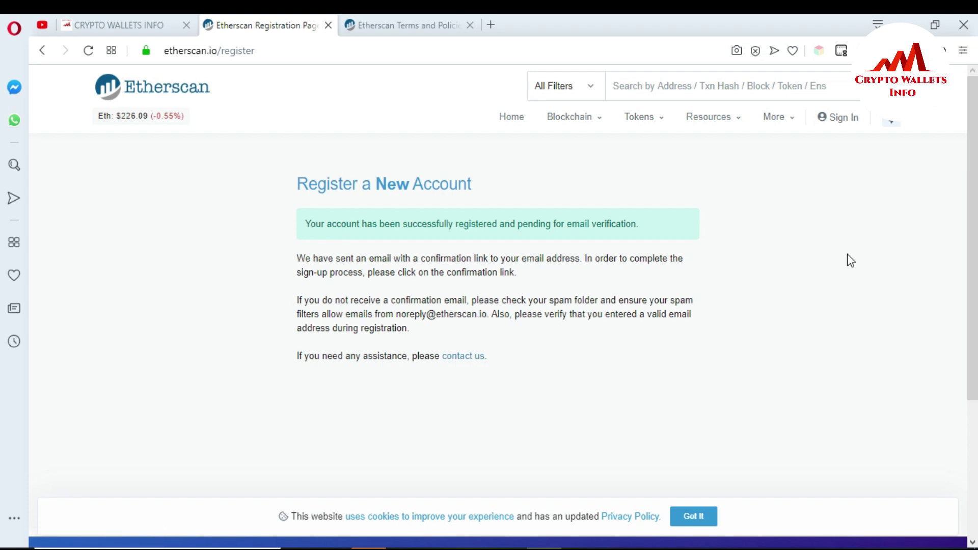
Log in with the new account's username and password, with Remember me ticked
click(838, 123)
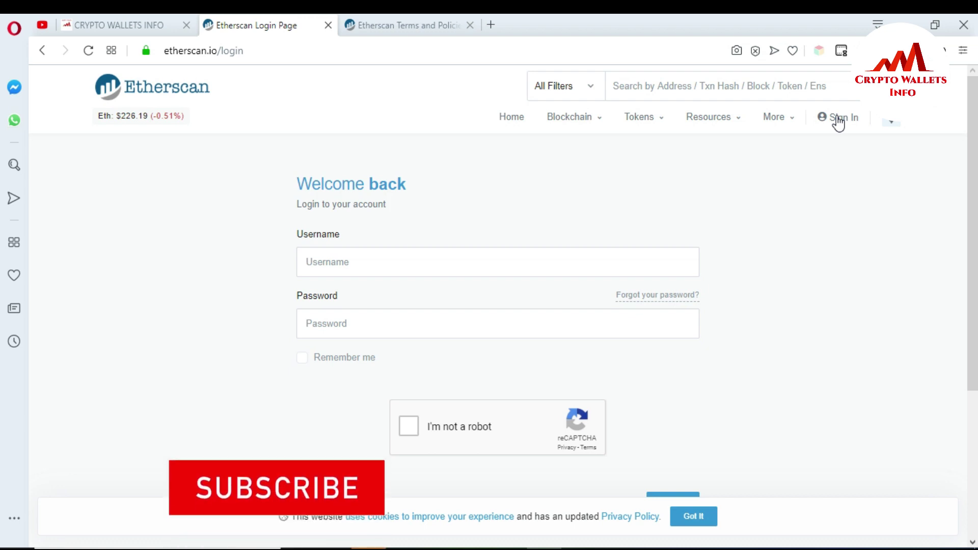
click(374, 261)
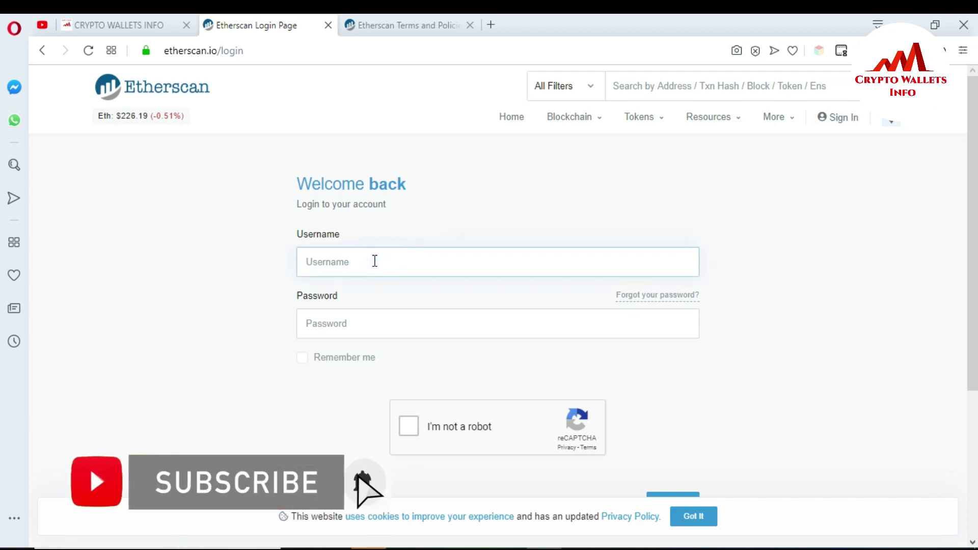
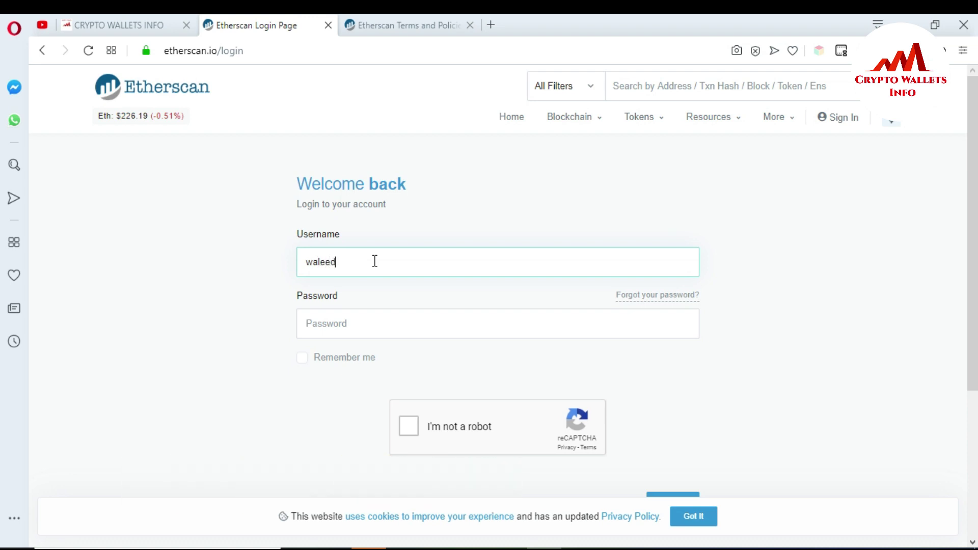
click(367, 321)
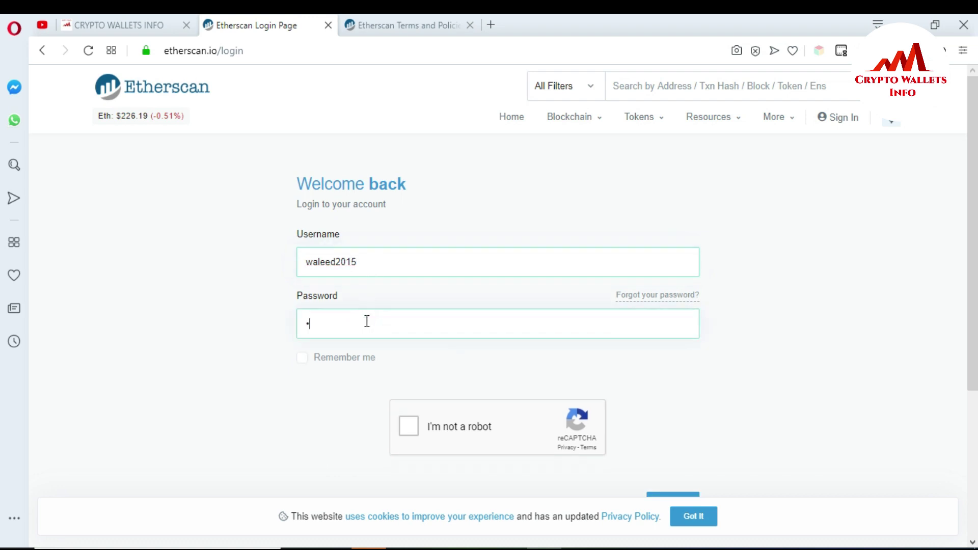
click(306, 361)
scroll(2, 273, down, 2)
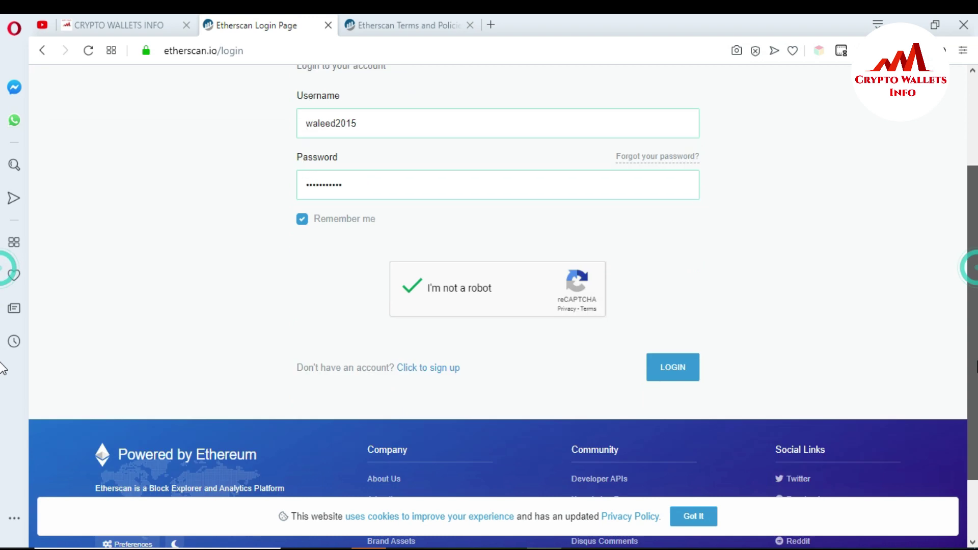
click(674, 402)
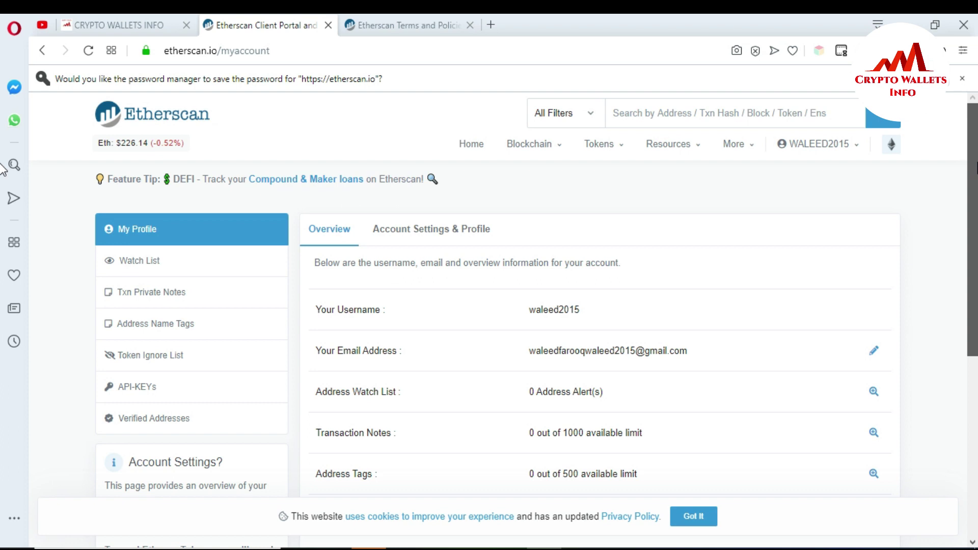
Scroll through the My Profile overview showing notes, tags and email limits, then back up
scroll(4, 204, down, 2)
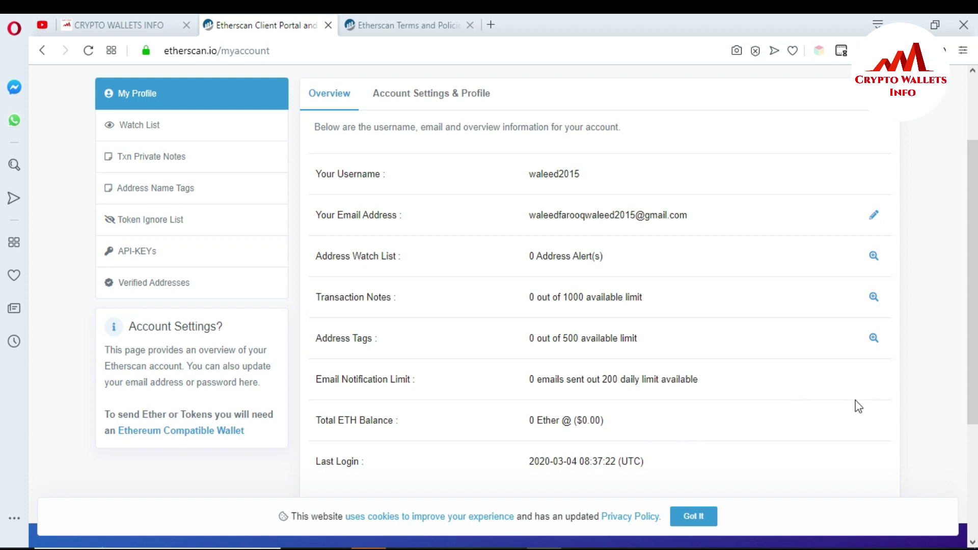
scroll(859, 407, down, 3)
scroll(3, 367, up, 5)
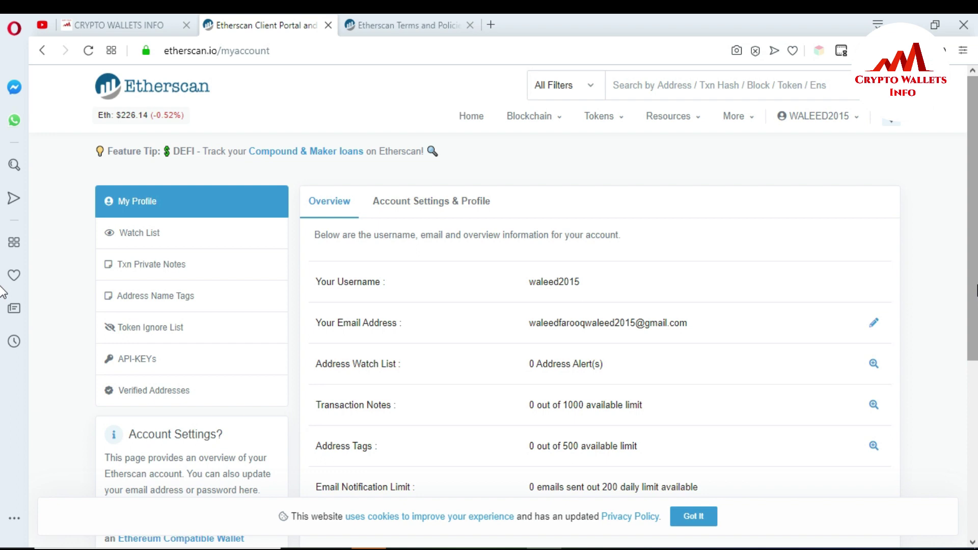
Leave Etherscan via the YouTube tab and return to the Crypto Wallets Info site
click(44, 25)
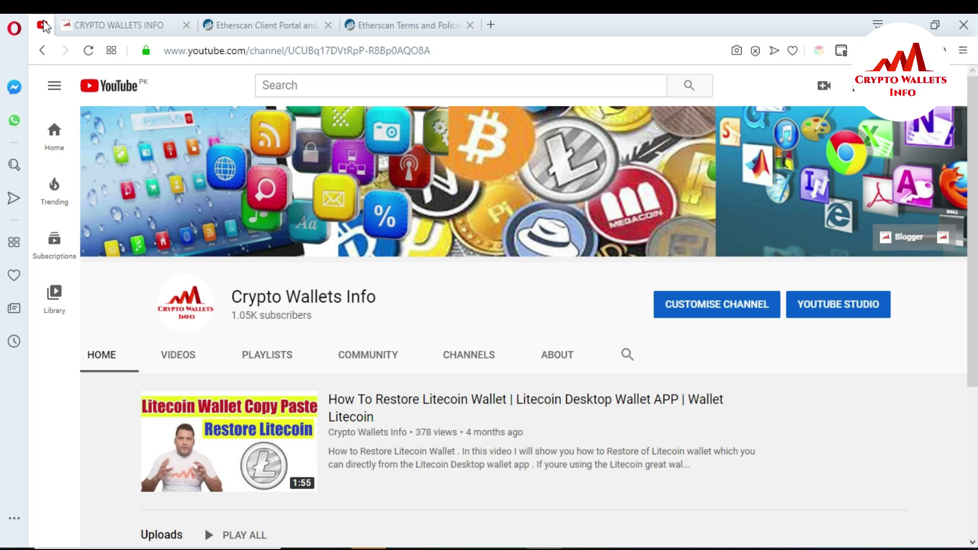
click(118, 20)
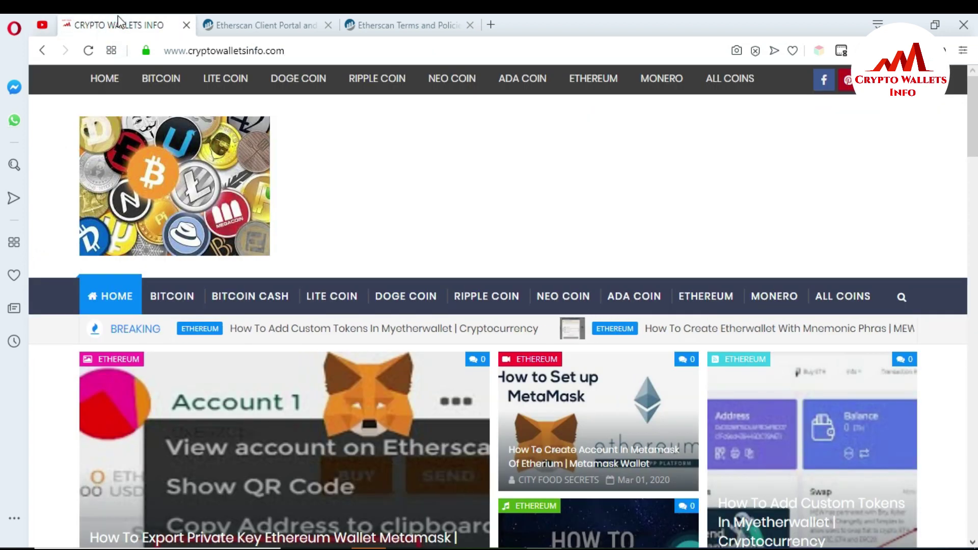